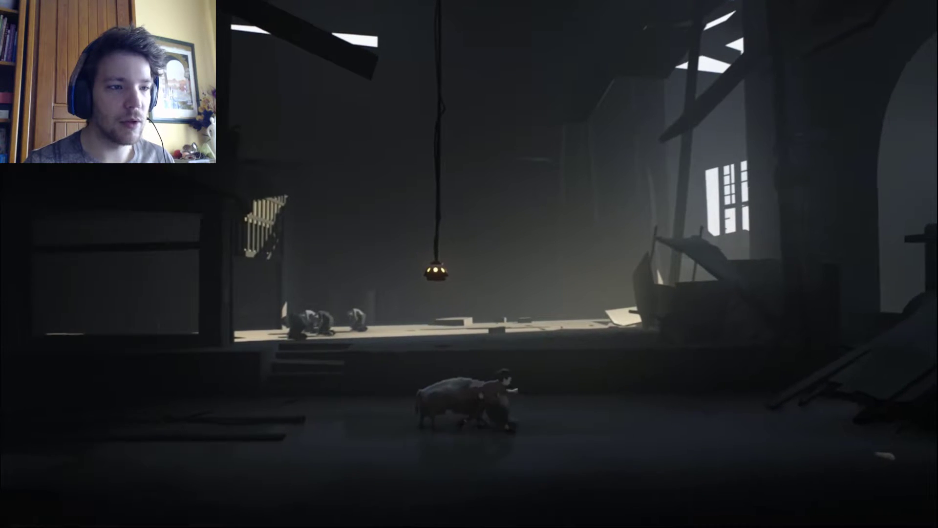
key(Right)
key(Right)
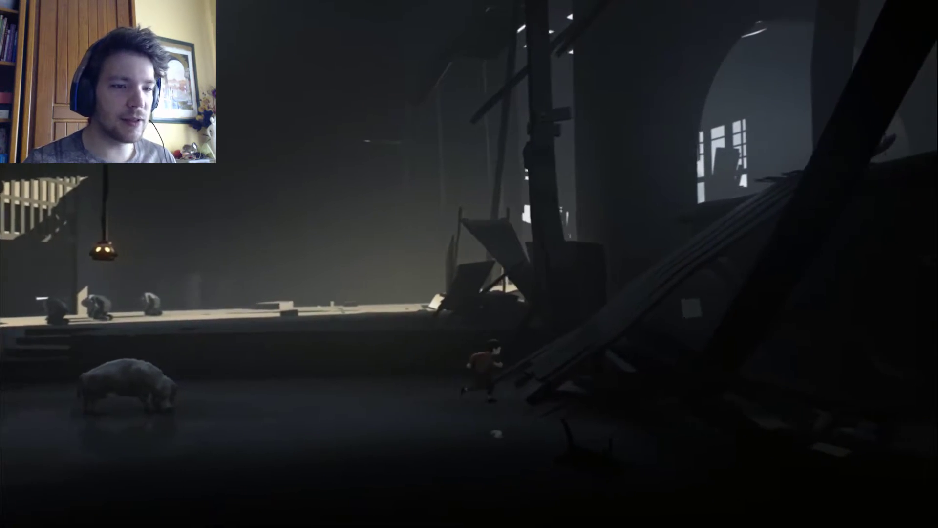
key(Left)
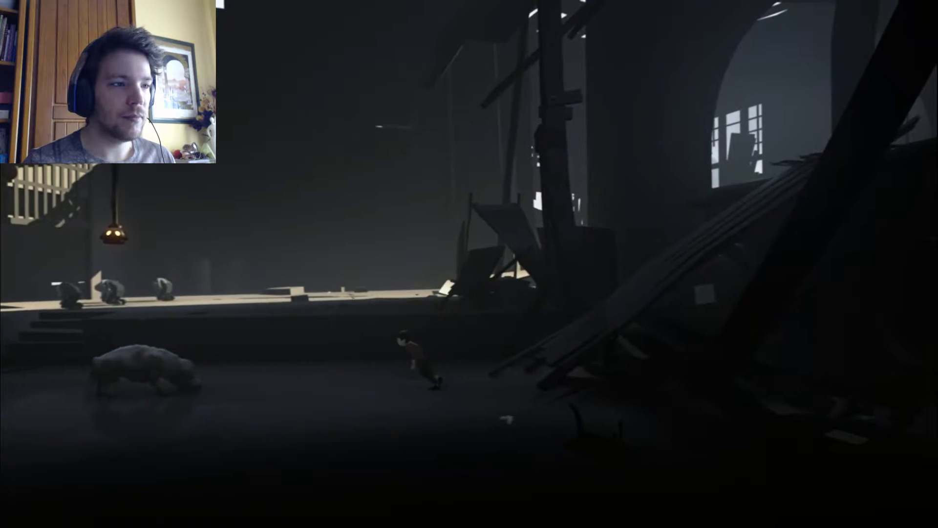
key(Right)
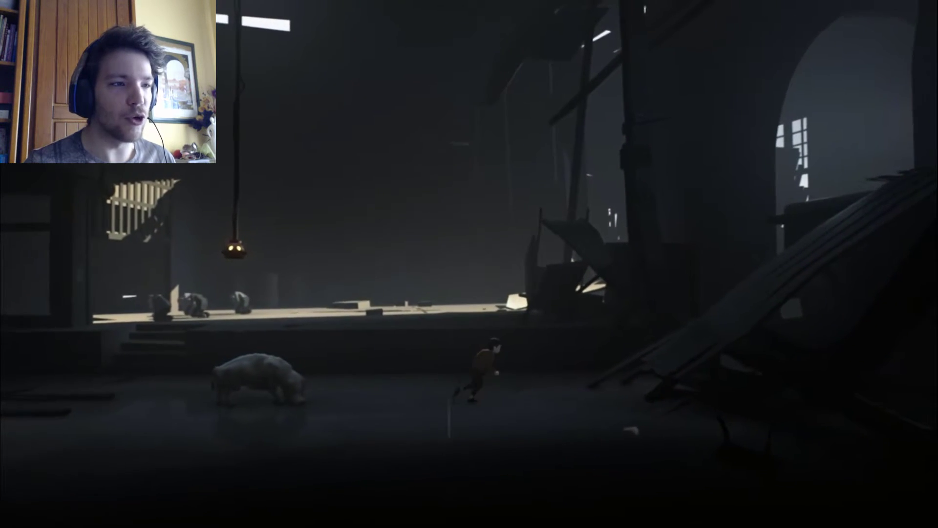
key(Right)
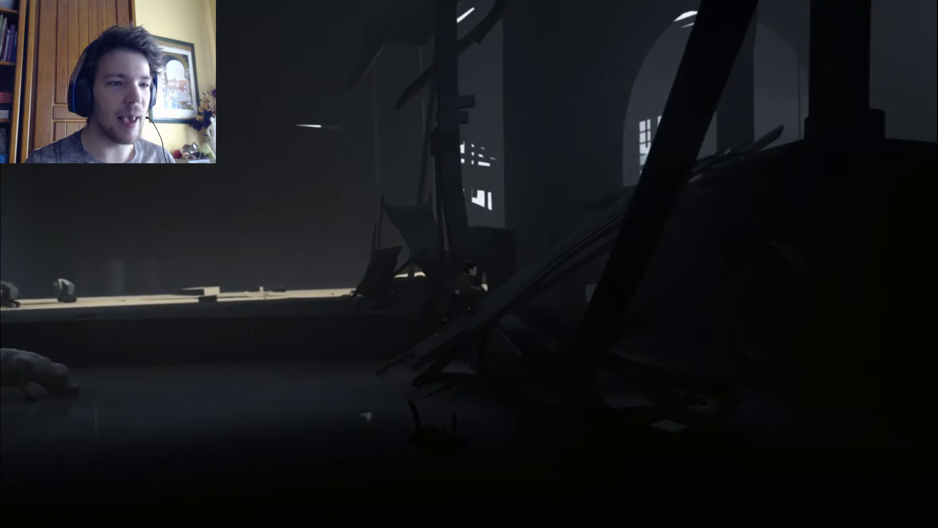
key(Right)
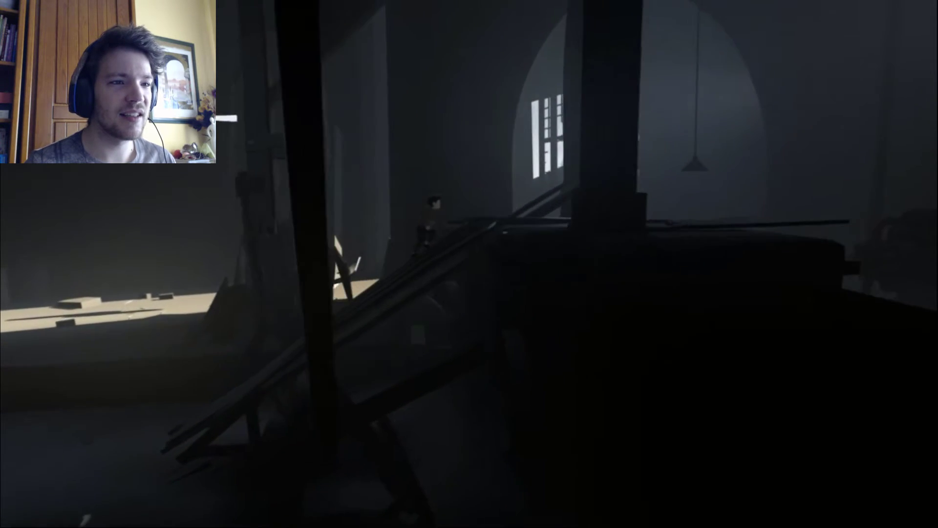
key(Right)
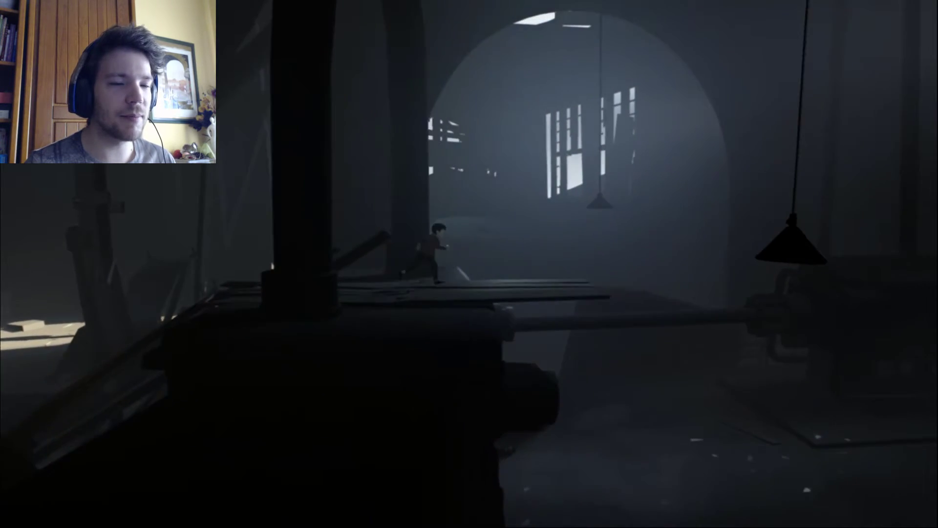
key(Right)
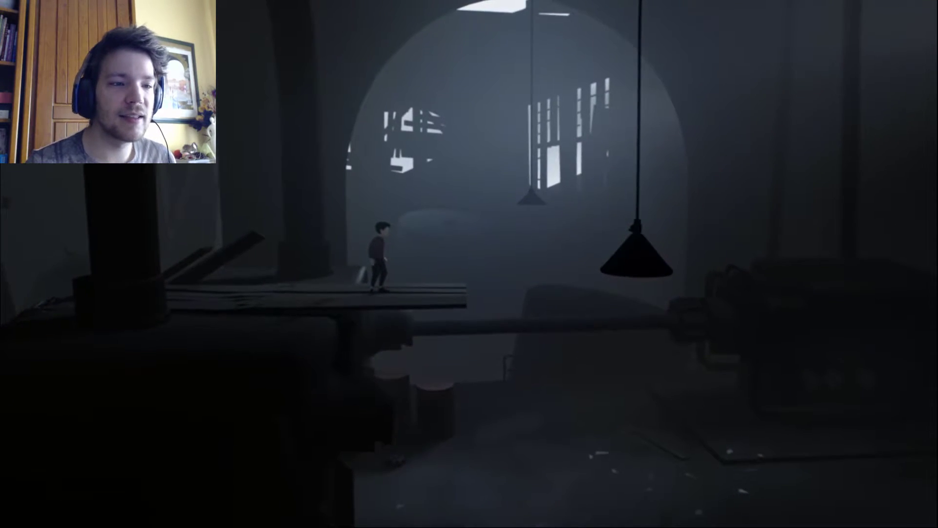
key(Right)
key(Up)
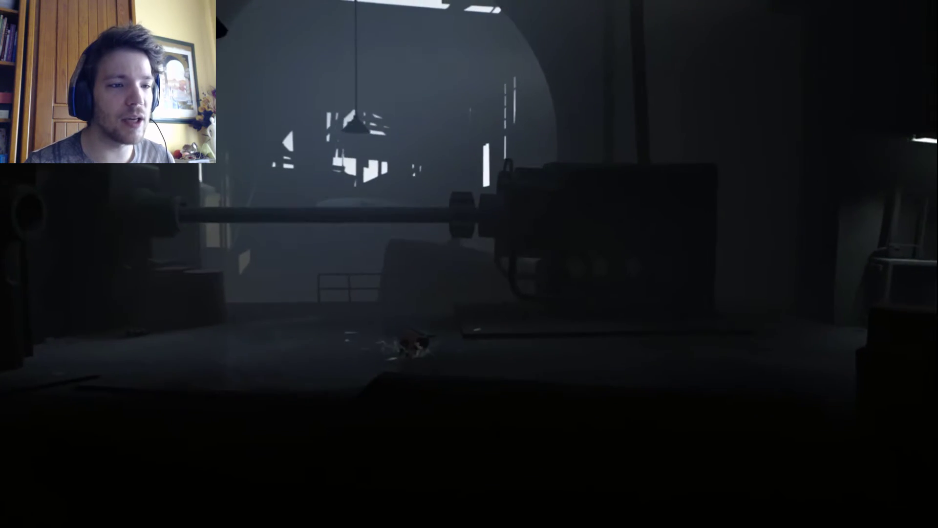
key(Left)
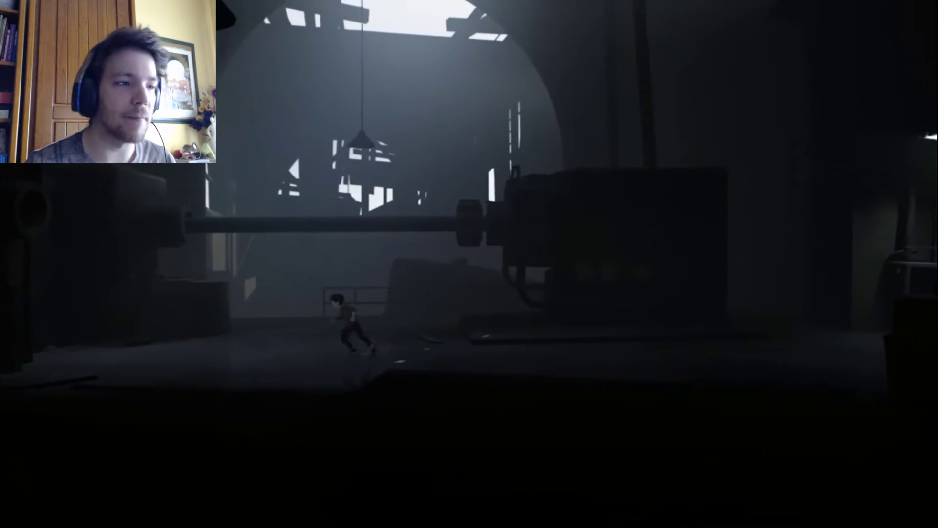
key(Left)
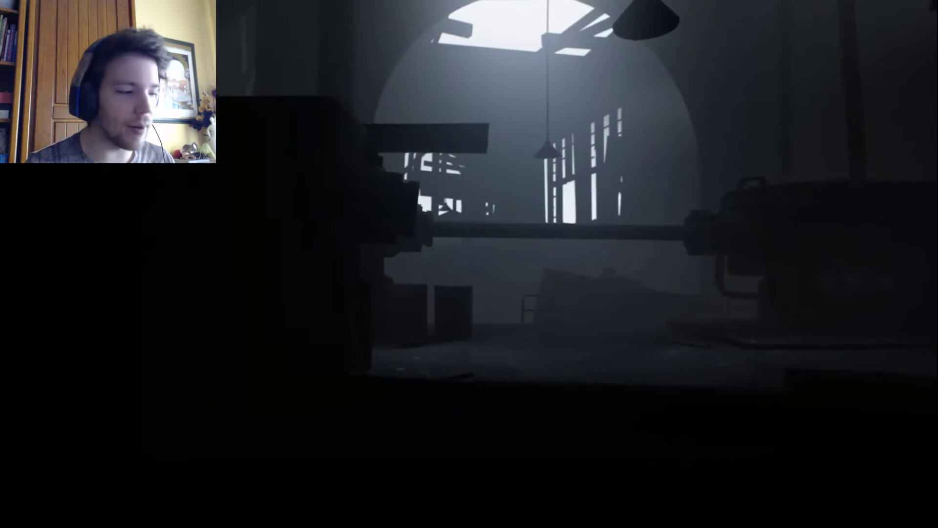
key(Left)
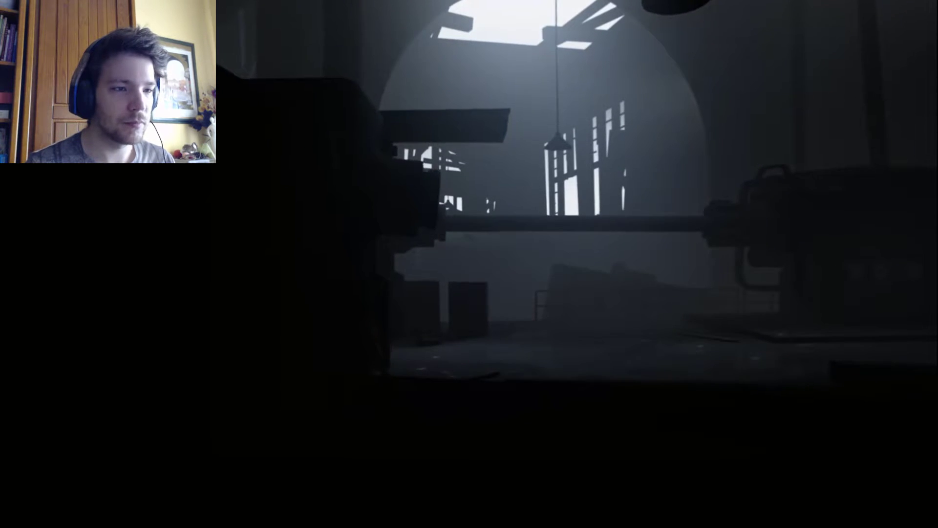
key(Right)
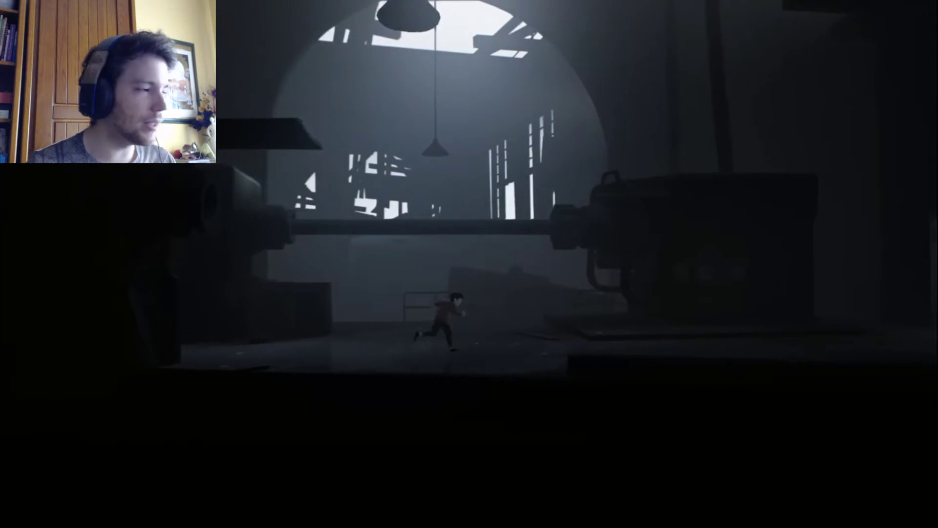
key(Right)
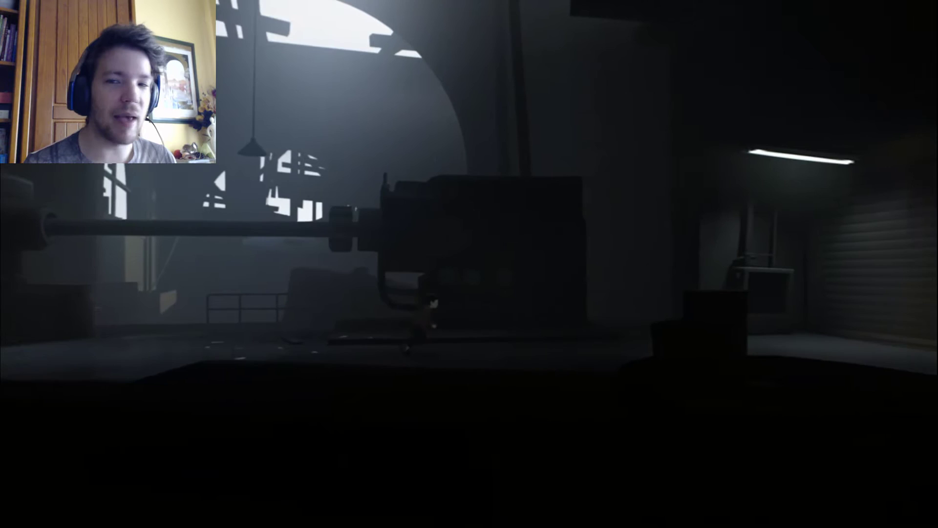
key(Right)
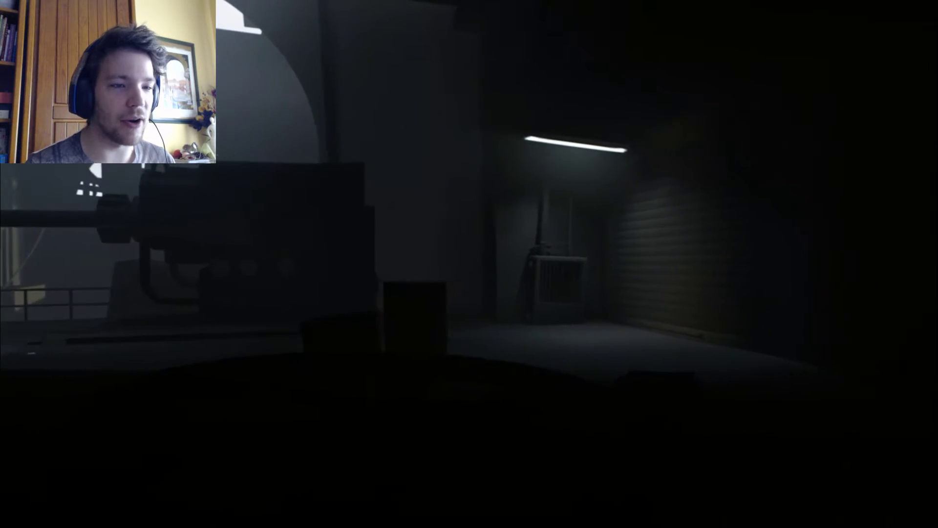
key(Right)
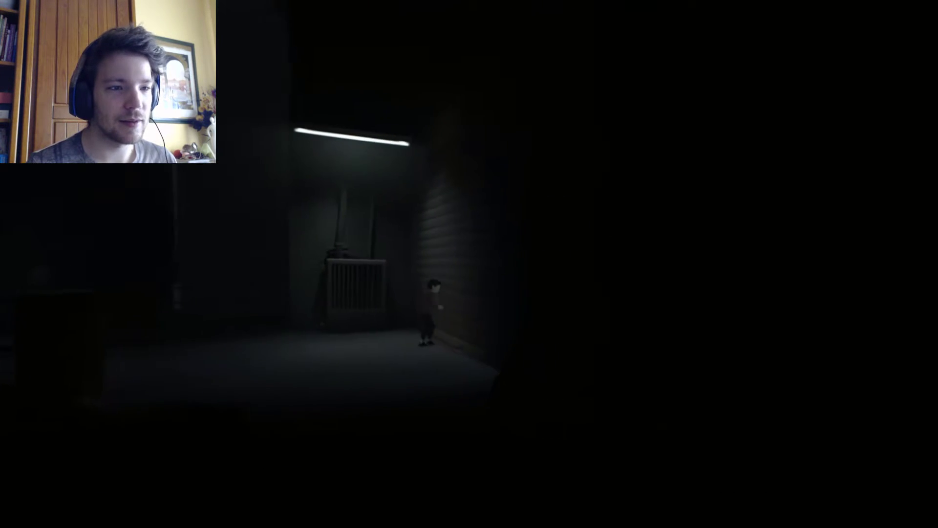
key(Down)
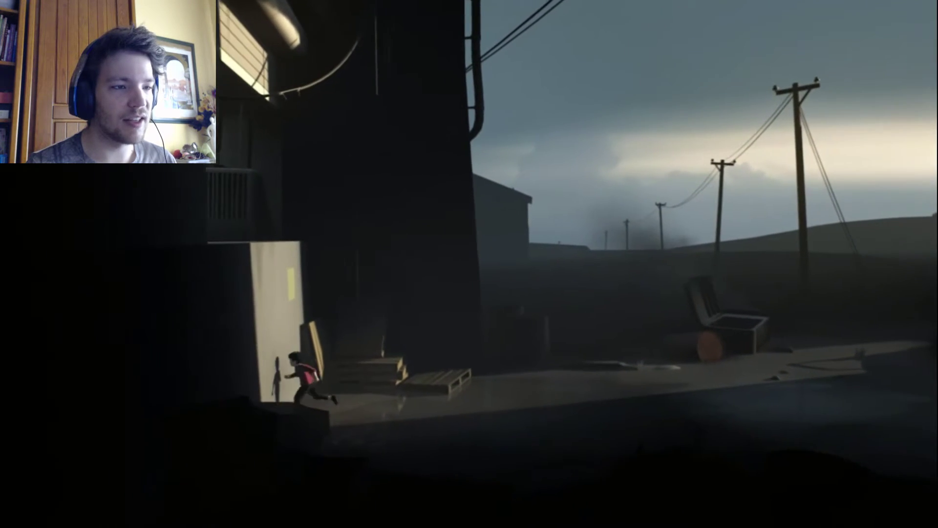
key(Right)
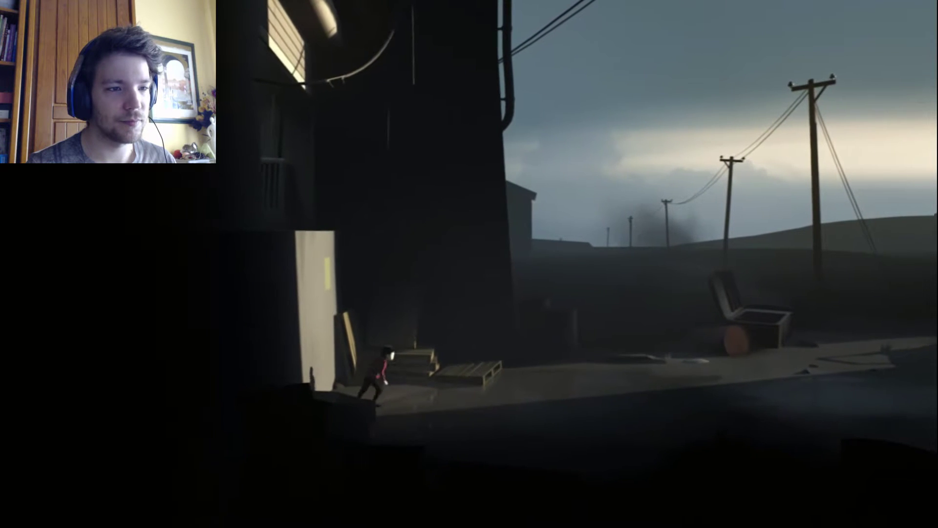
key(Right)
key(Left)
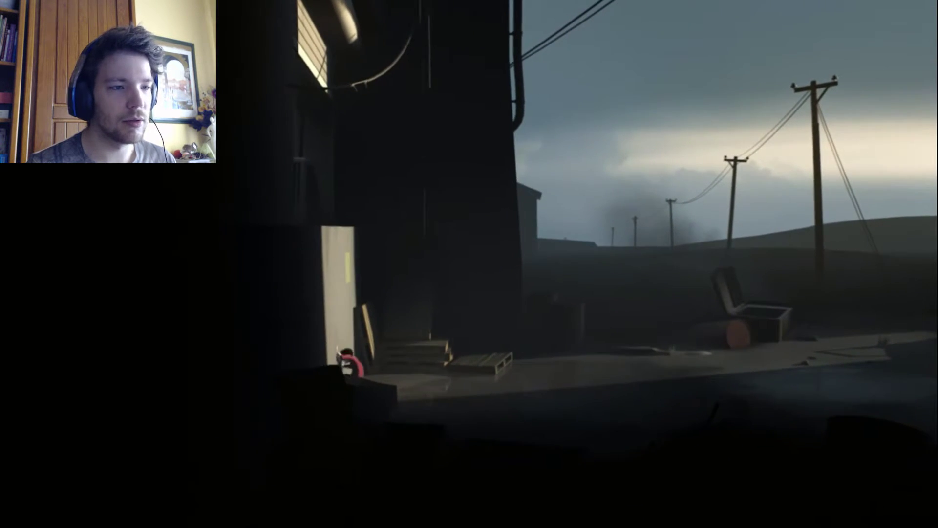
key(Right)
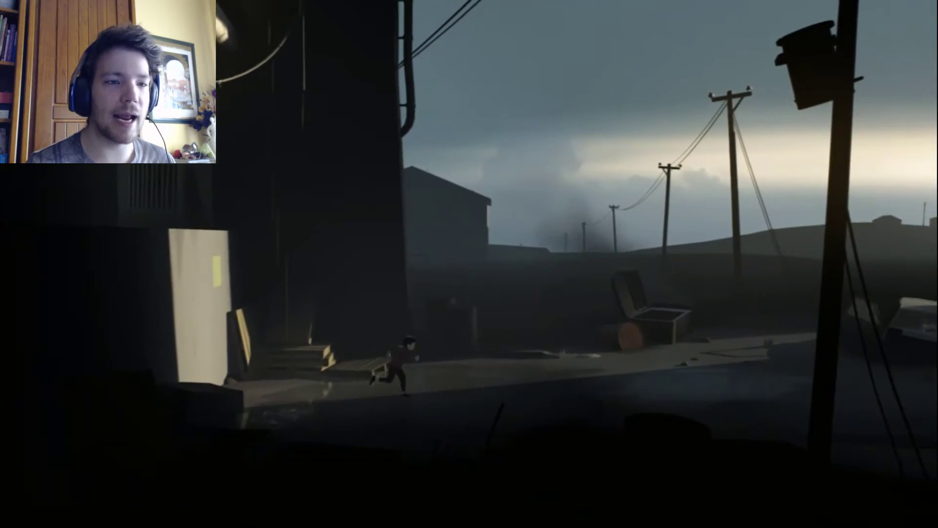
key(Right)
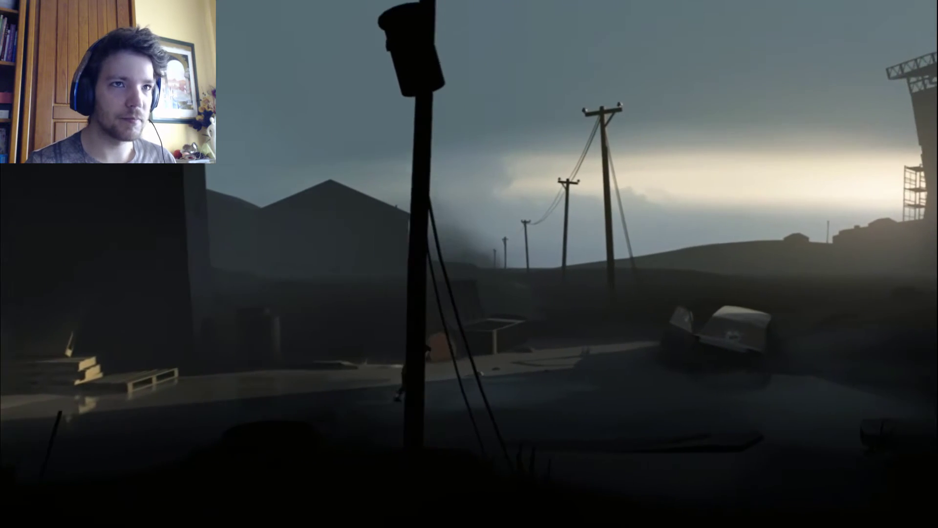
key(Right)
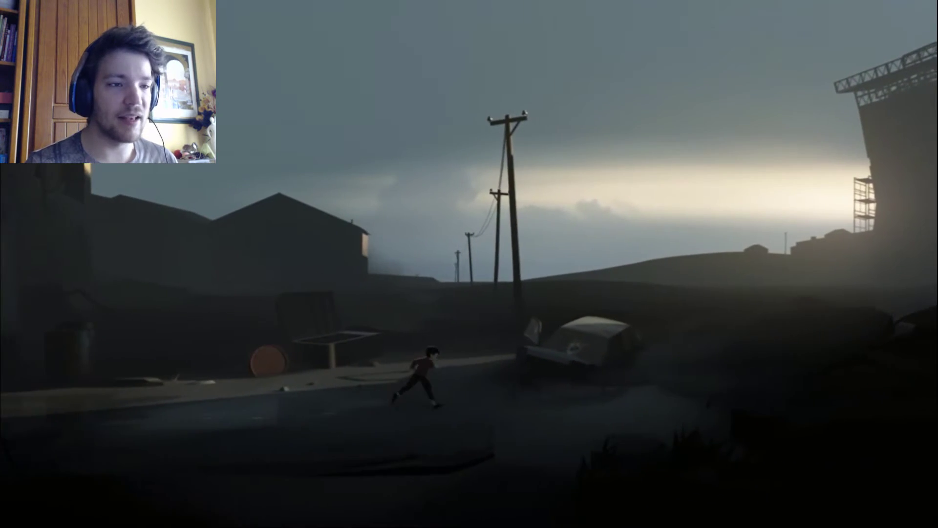
key(Right)
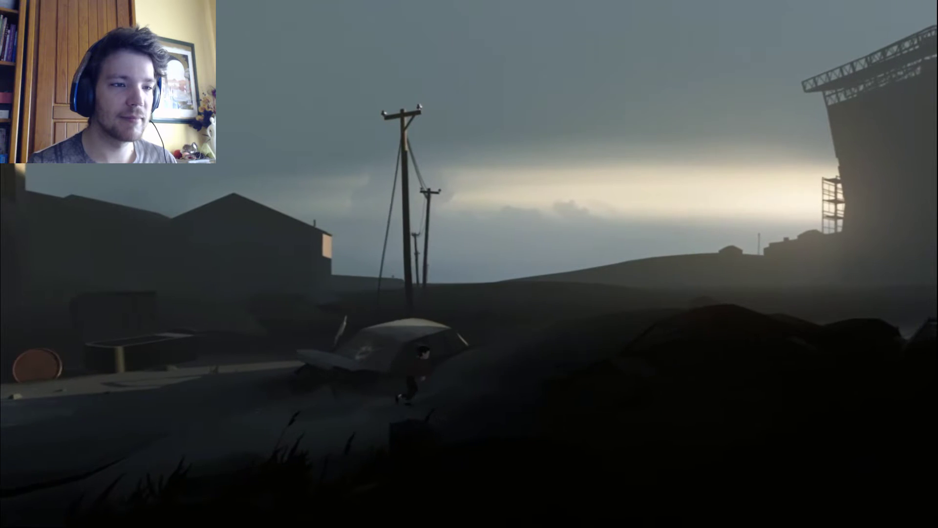
key(Right)
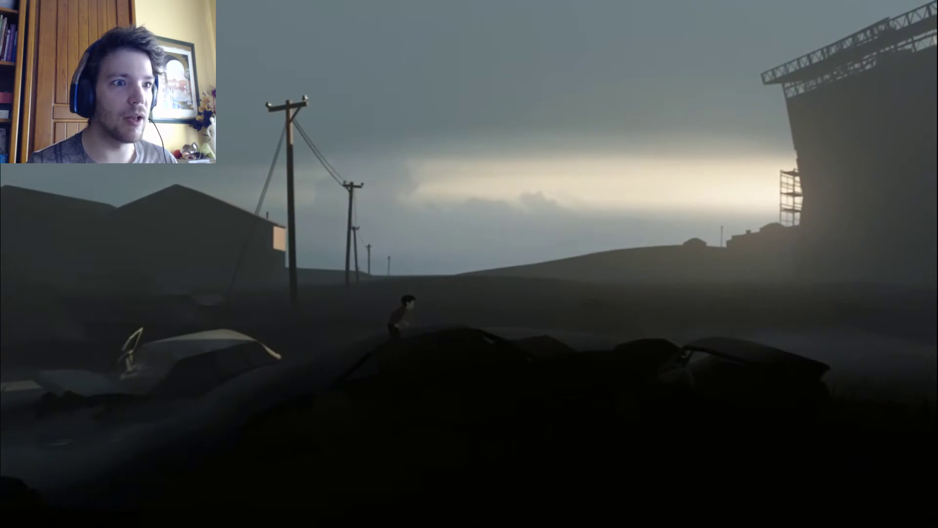
key(Right)
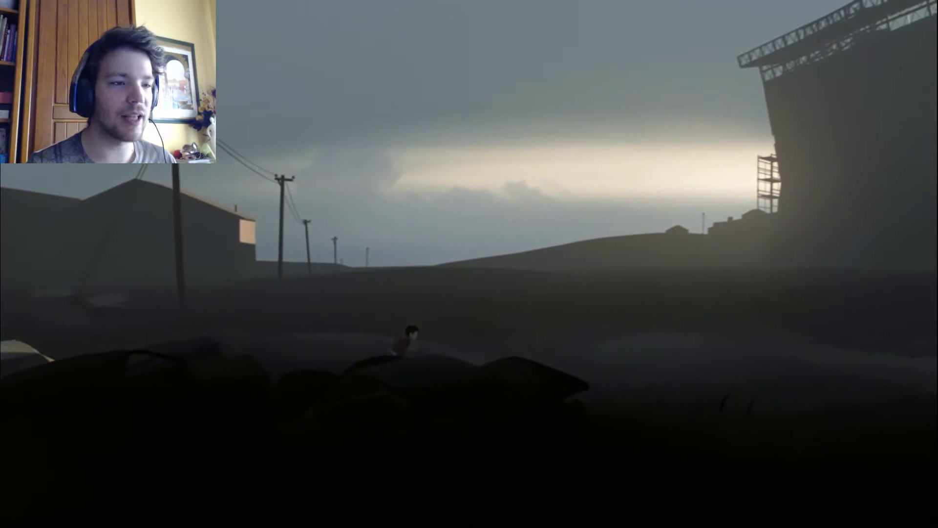
key(Right)
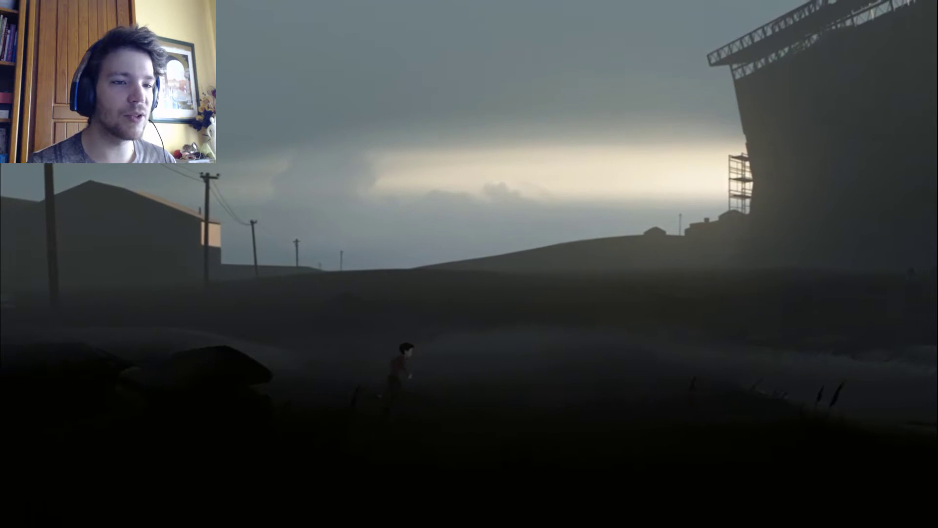
key(Right)
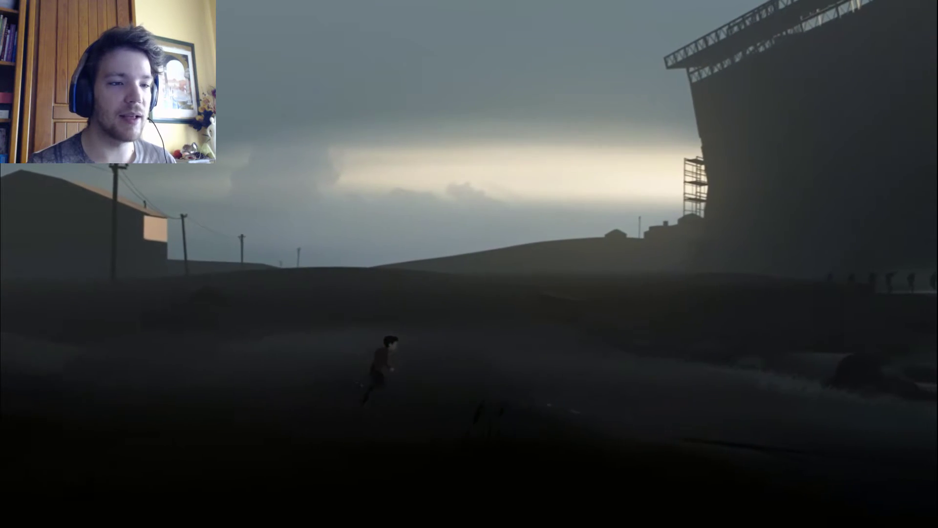
key(Right)
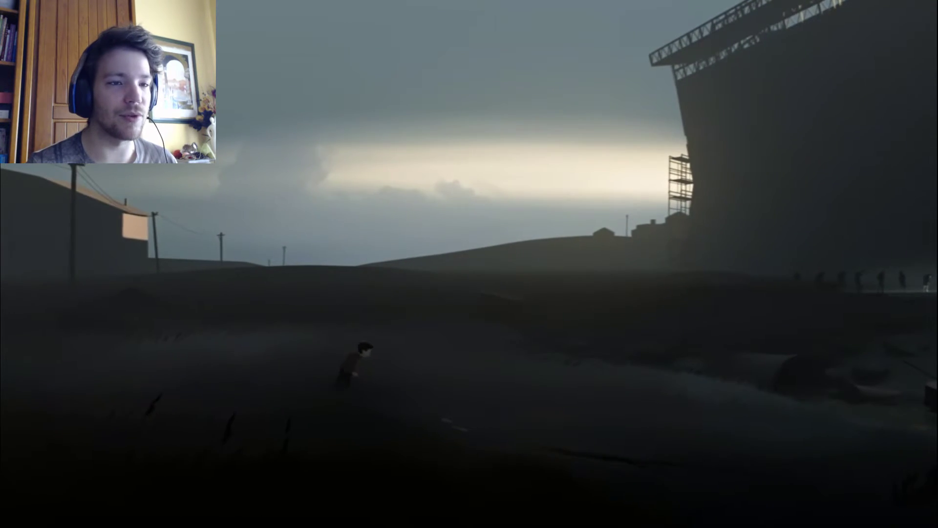
key(Right)
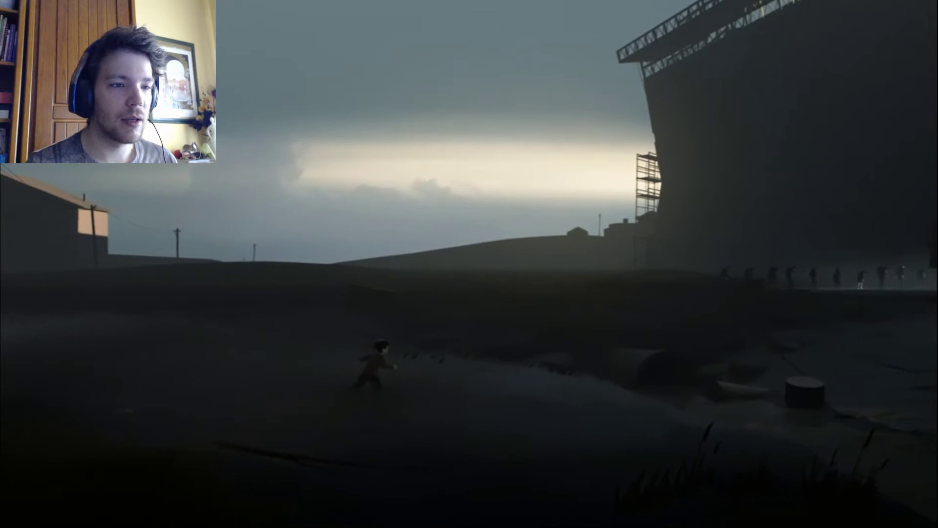
key(Right)
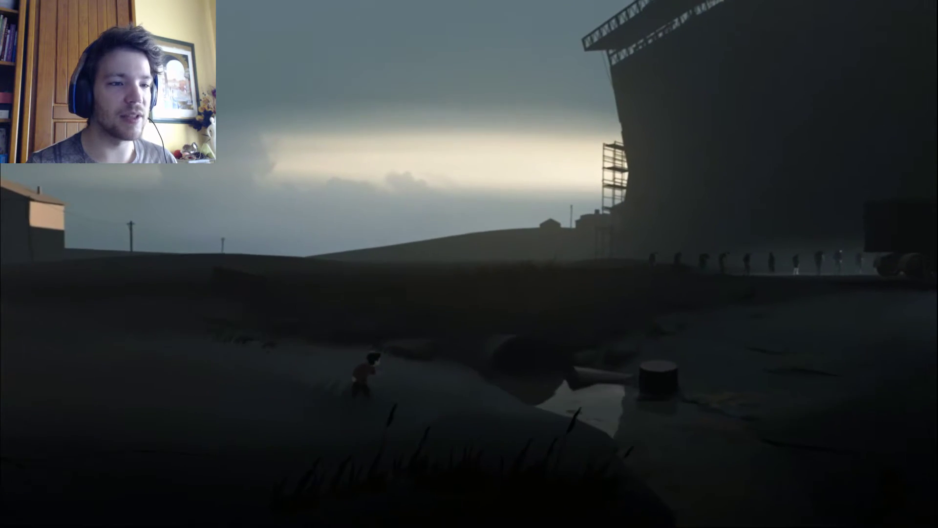
key(Left)
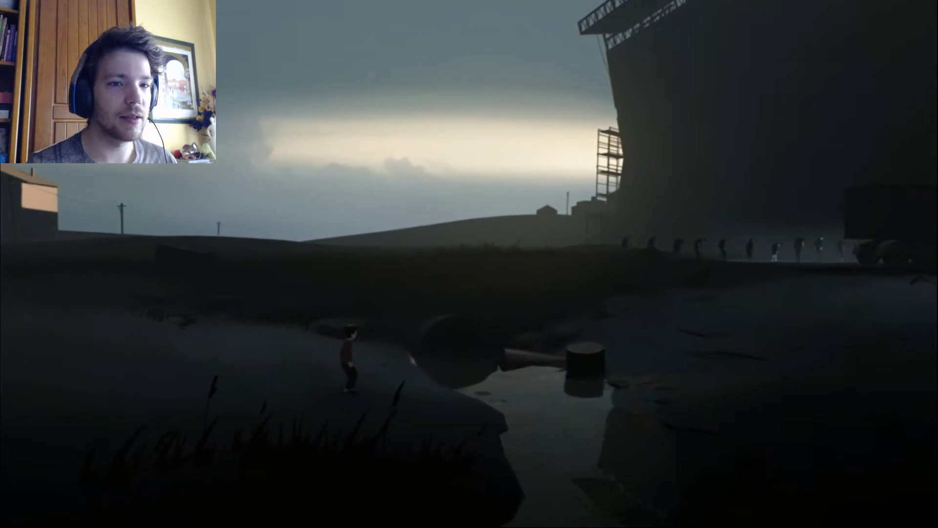
key(Right)
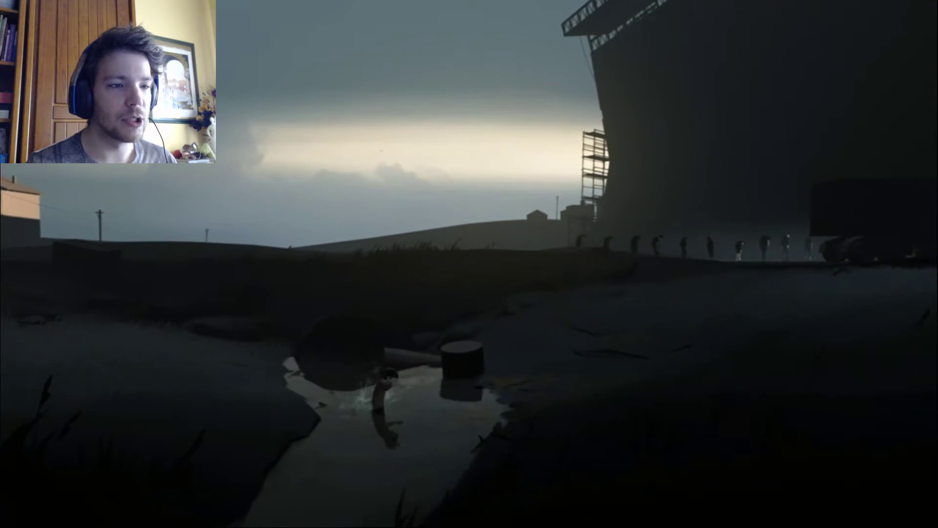
key(Right)
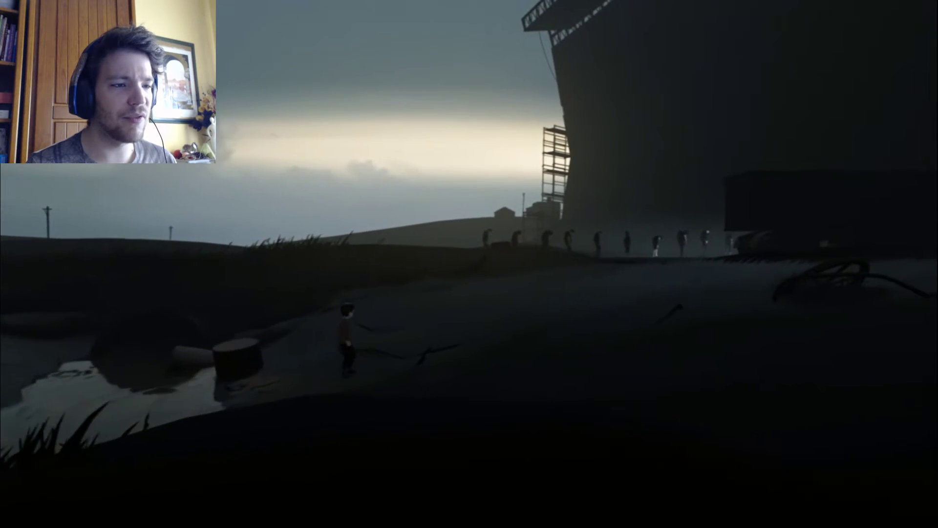
key(Left)
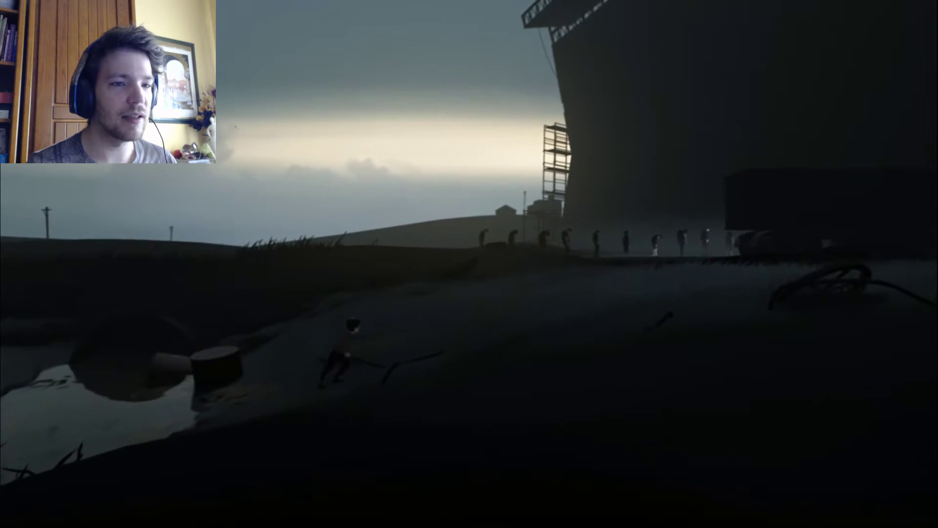
key(Right)
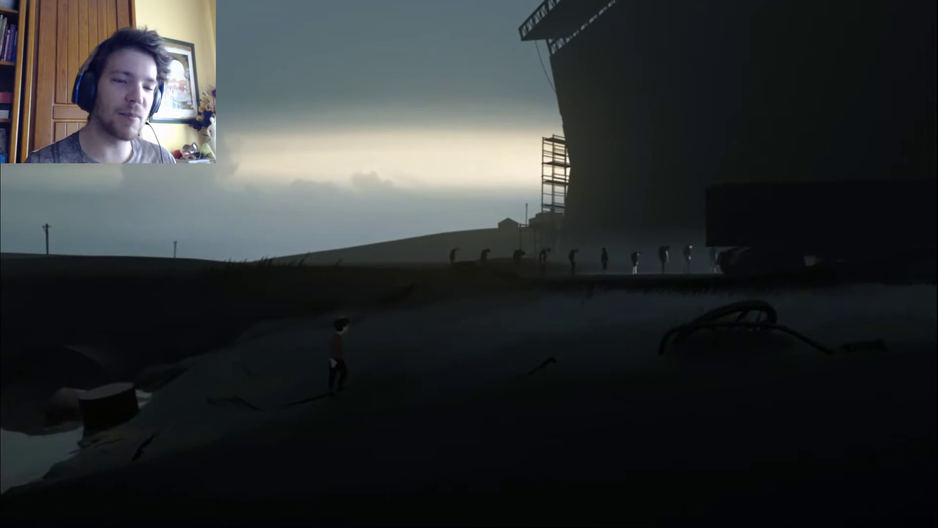
key(Left)
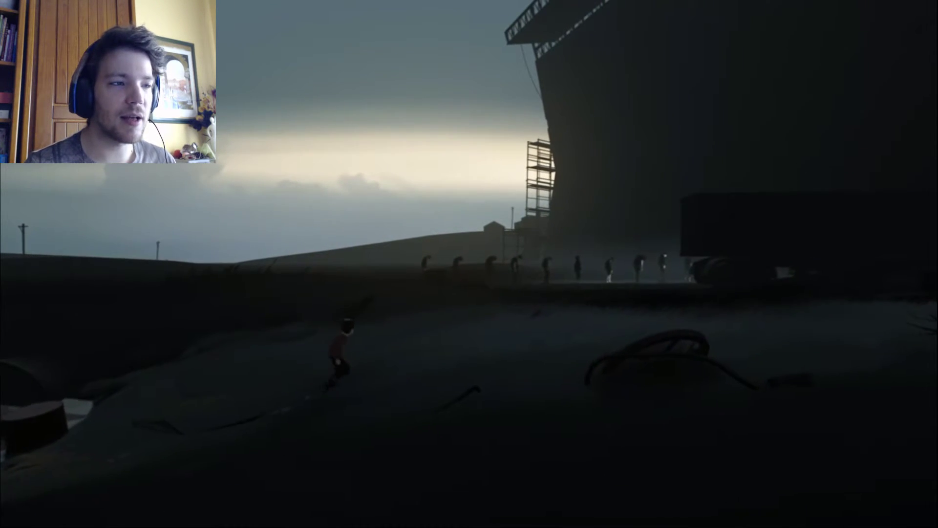
key(Right)
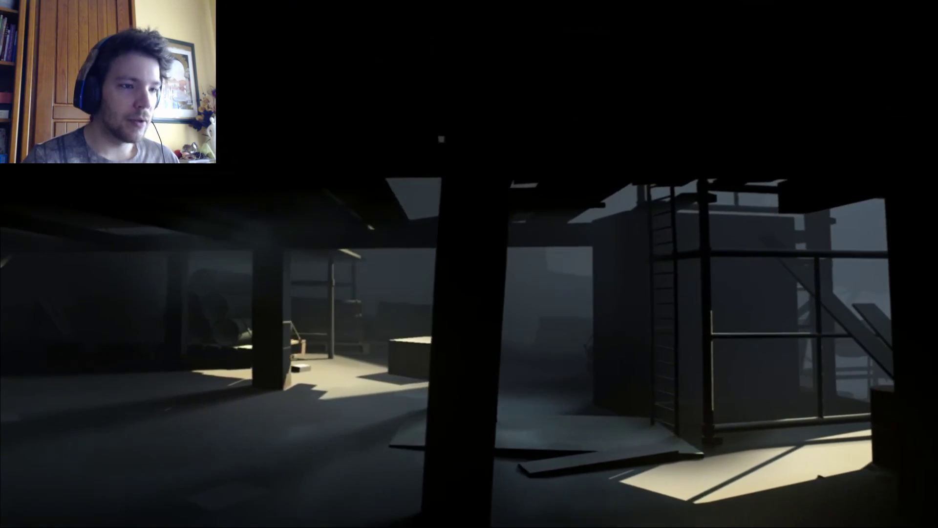
key(Left)
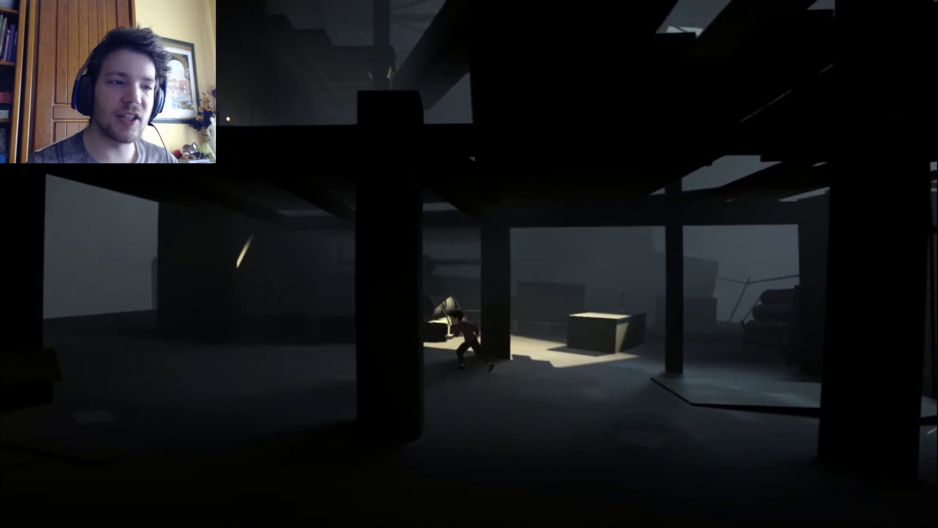
key(Left)
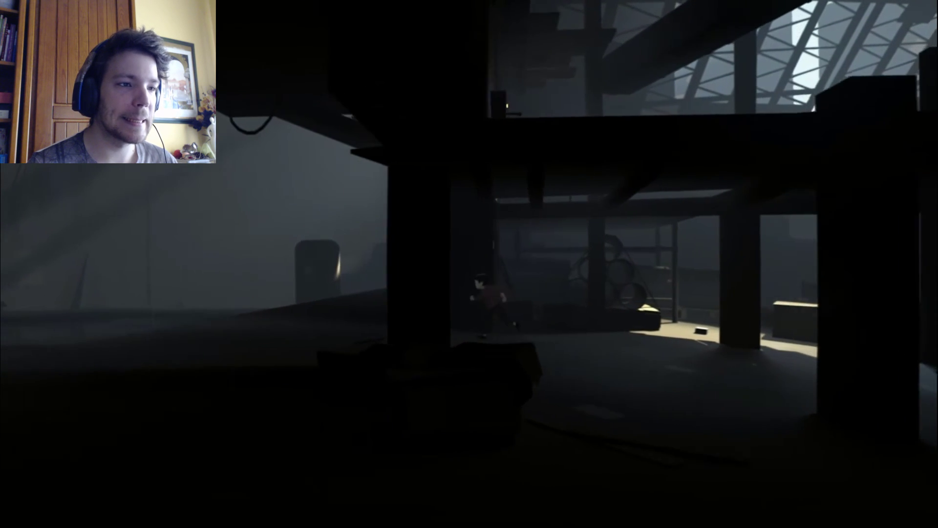
key(Left)
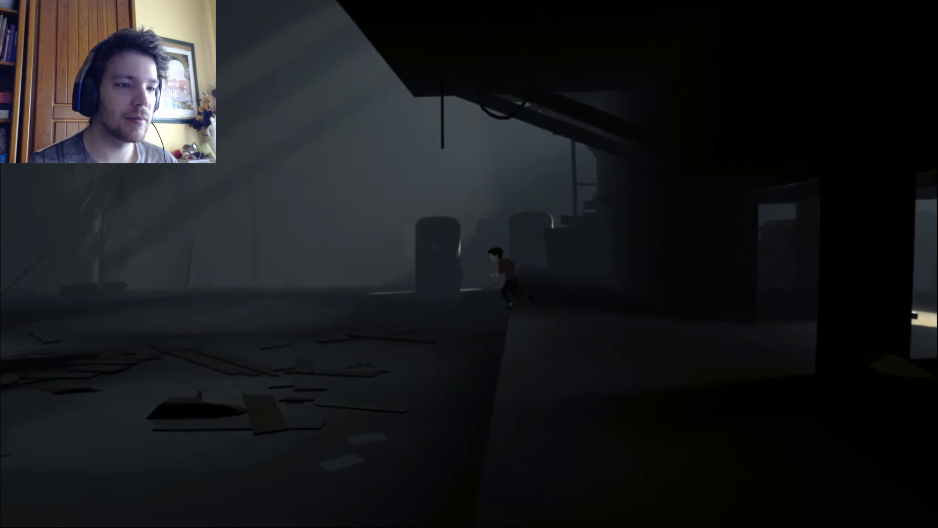
key(Left)
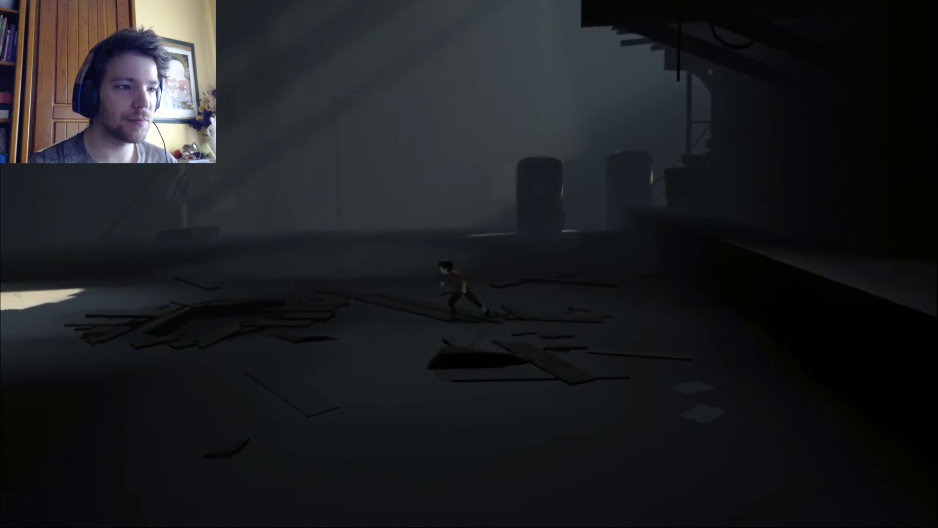
key(Left)
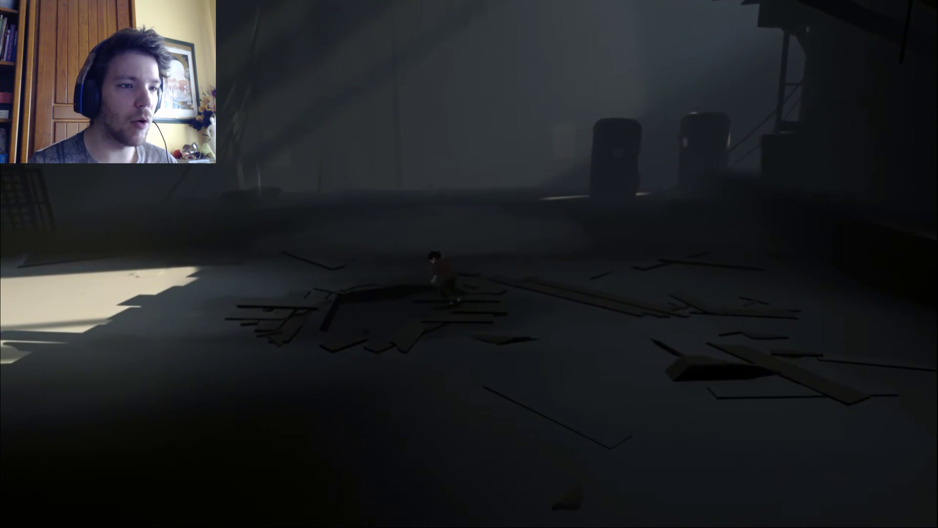
key(Left)
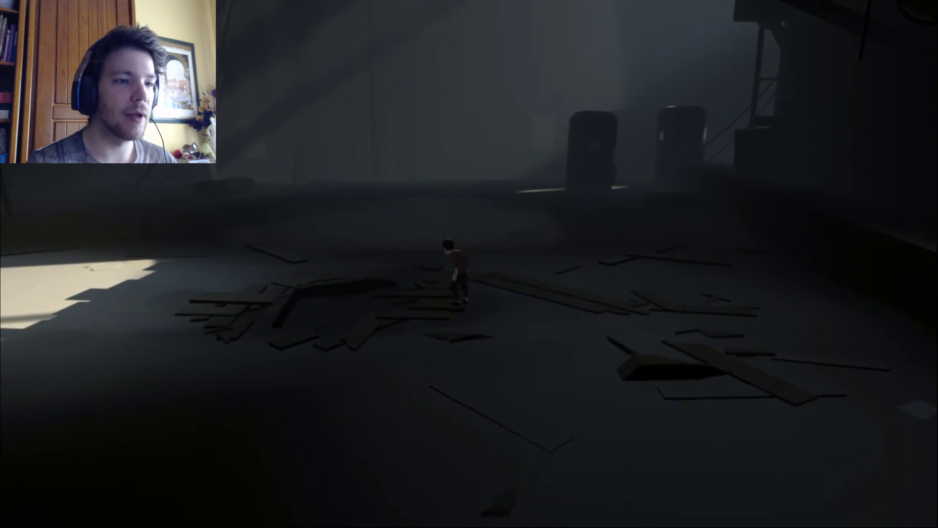
key(Escape)
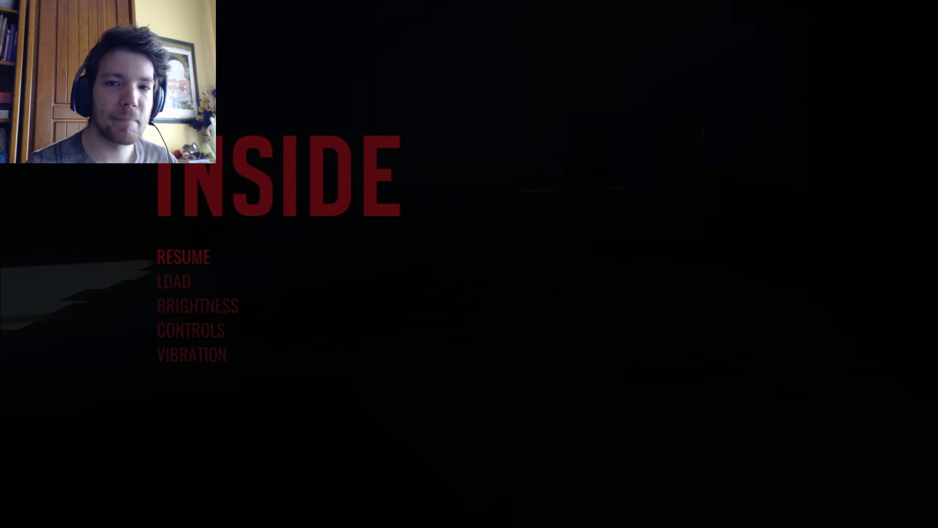